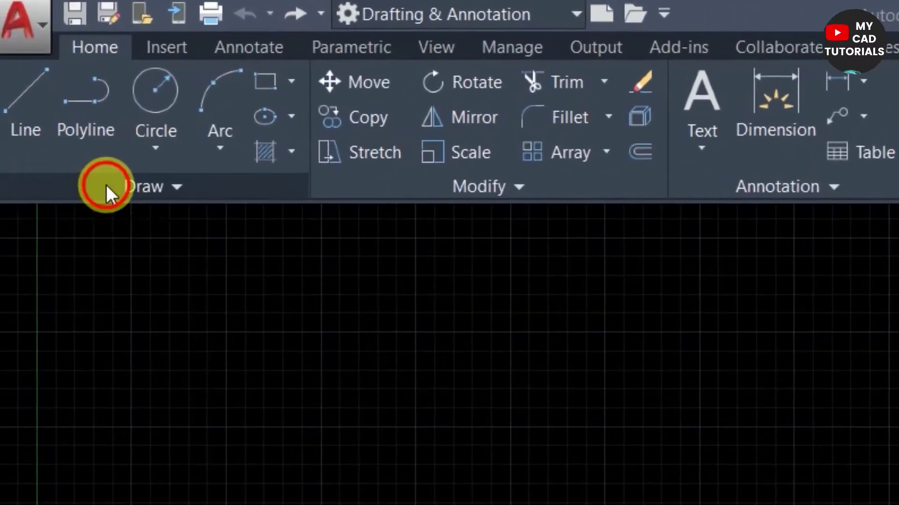
Draw a horizontal line 30 units long, starting from a point on the left.
{"action": "left_click", "coordinate": [178, 187]}
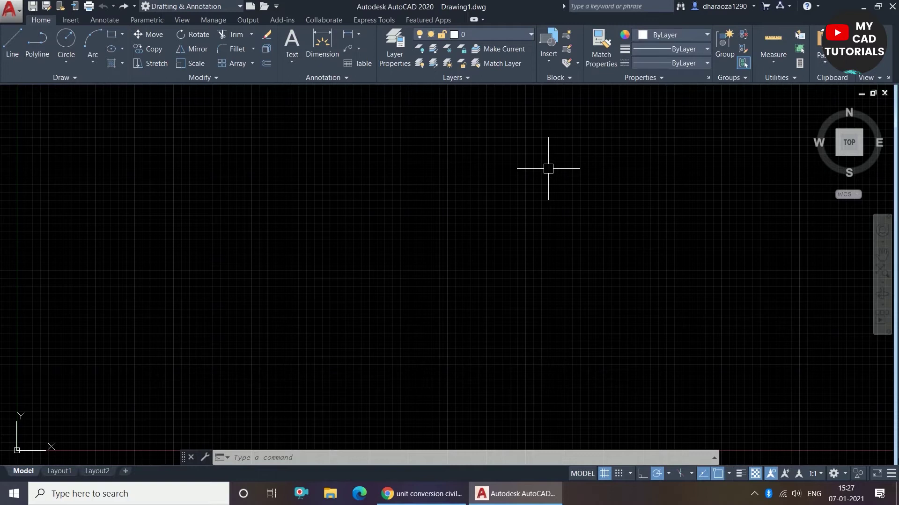
{"action": "left_click", "coordinate": [9, 41]}
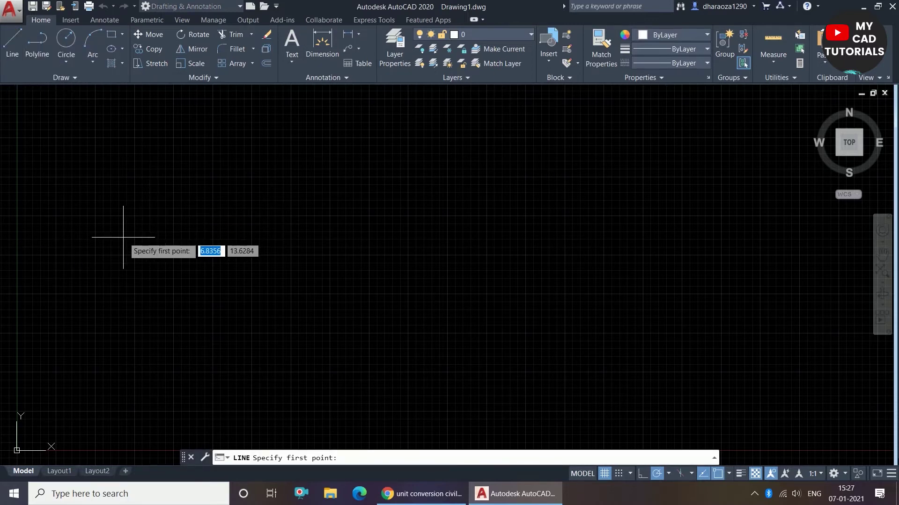
{"action": "left_click", "coordinate": [115, 220]}
{"action": "type", "text": "30"}
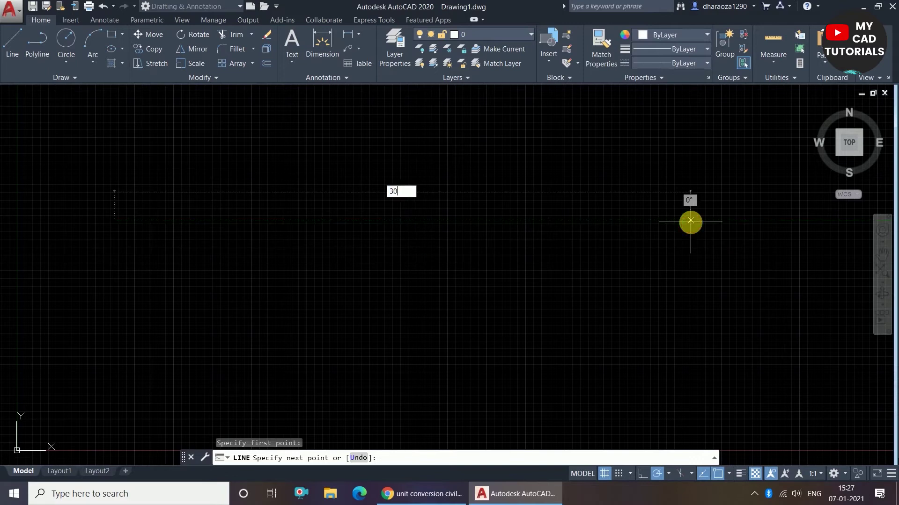
{"action": "key", "text": "Return"}
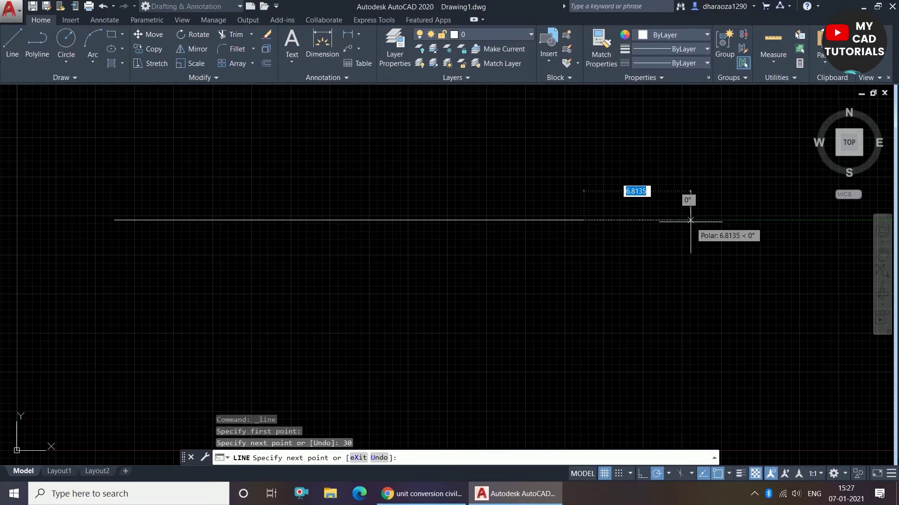
{"action": "scroll", "coordinate": [584, 266], "scroll_direction": "down", "scroll_amount": 2}
{"action": "scroll", "coordinate": [582, 211], "scroll_direction": "up", "scroll_amount": 2}
{"action": "key", "text": "Escape"}
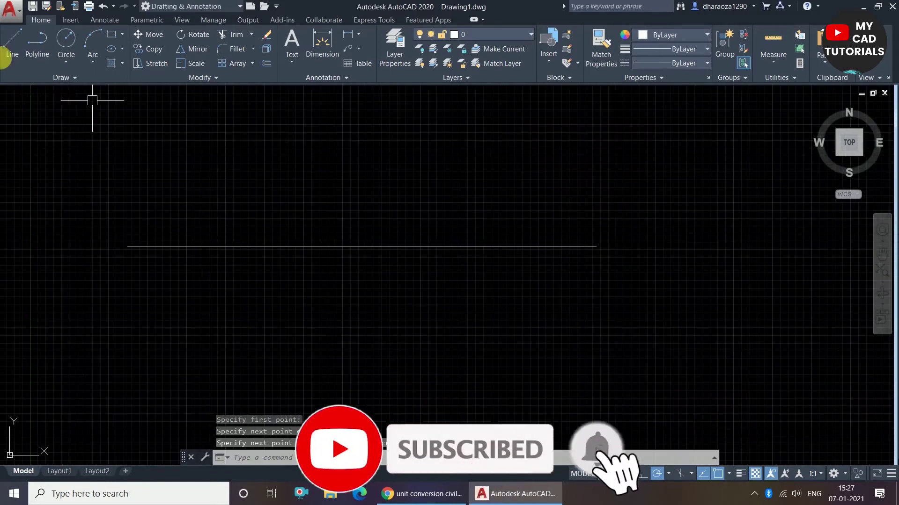
{"action": "left_click", "coordinate": [61, 77]}
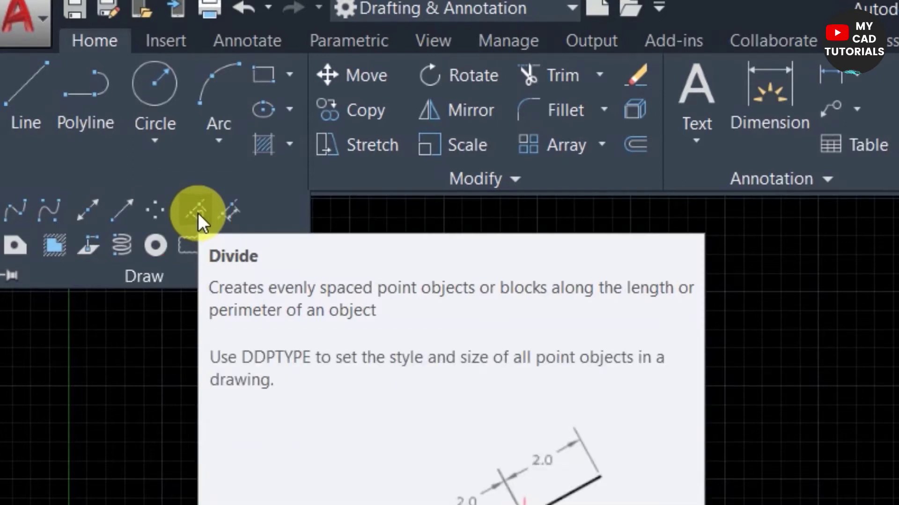
Use DIV on the 30-unit line to split it into 6 equal segments.
{"action": "left_click", "coordinate": [198, 212]}
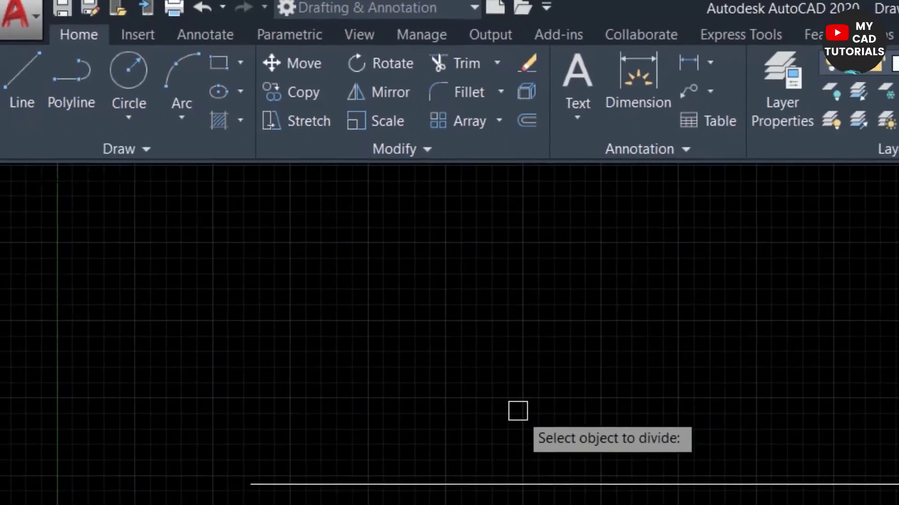
{"action": "key", "text": "Escape"}
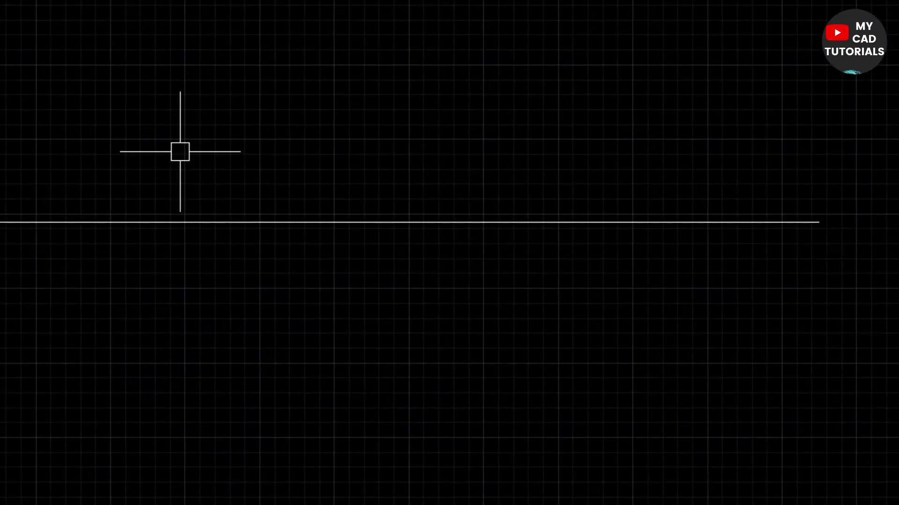
{"action": "type", "text": "div"}
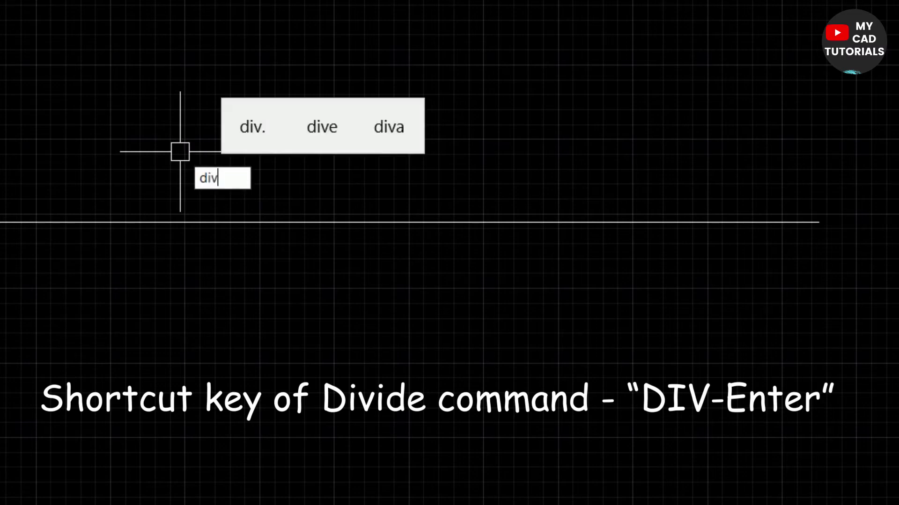
{"action": "key", "text": "Return"}
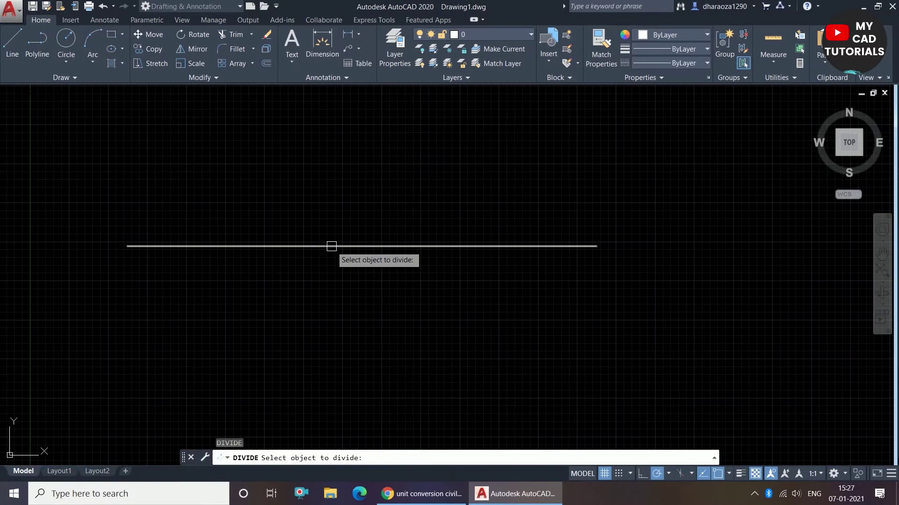
{"action": "left_click", "coordinate": [332, 246]}
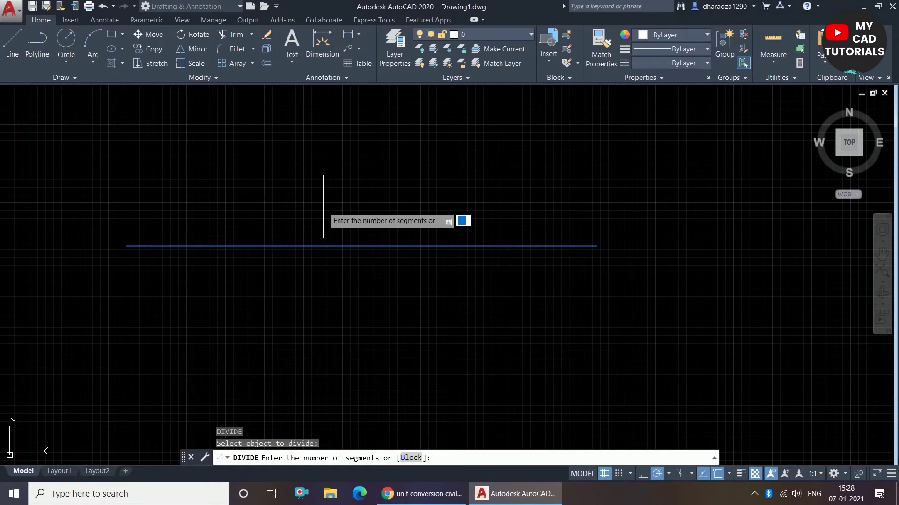
{"action": "type", "text": "6"}
{"action": "key", "text": "Return"}
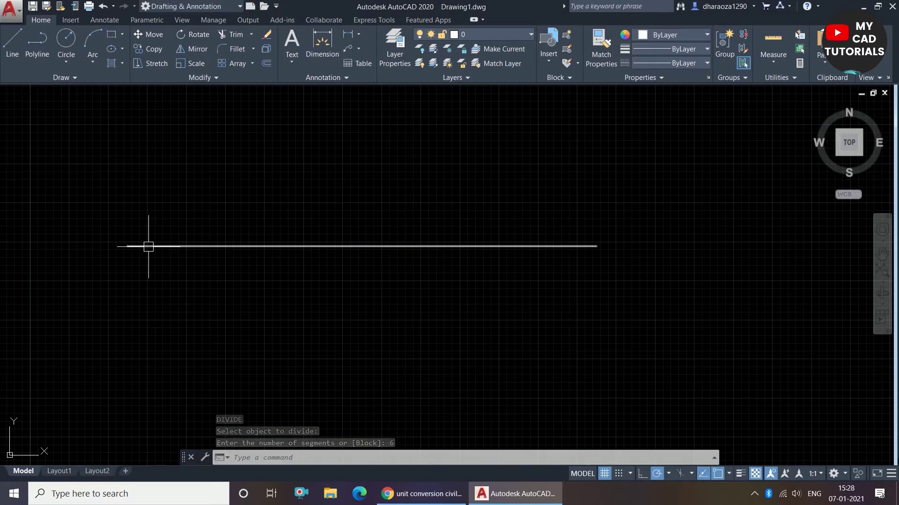
{"action": "scroll", "coordinate": [155, 243], "scroll_direction": "up", "scroll_amount": 8}
{"action": "scroll", "coordinate": [277, 252], "scroll_direction": "down", "scroll_amount": 3}
{"action": "scroll", "coordinate": [277, 252], "scroll_direction": "down", "scroll_amount": 3}
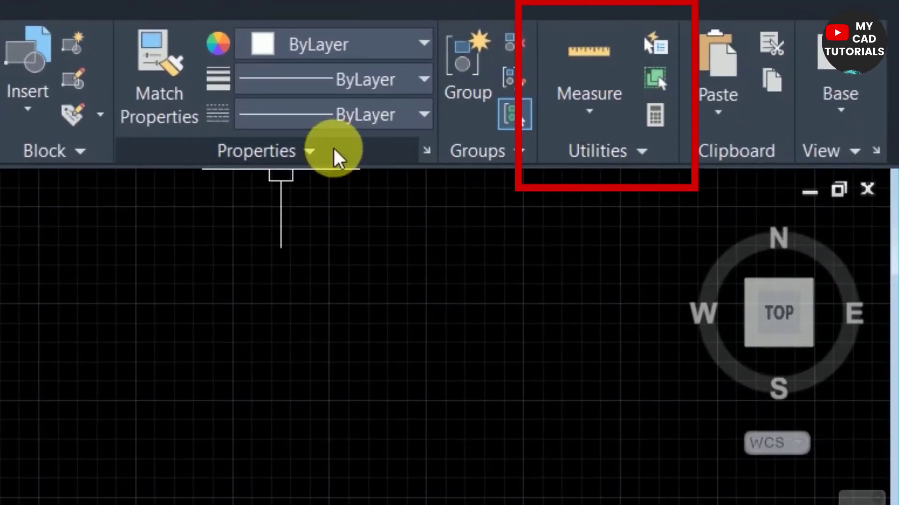
Set the point style to the circled X so the division points become visible.
{"action": "left_click", "coordinate": [620, 152]}
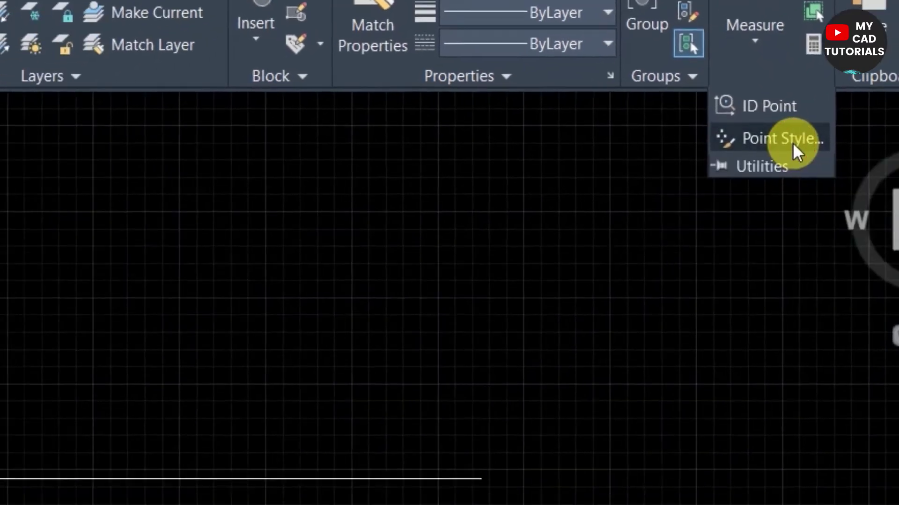
{"action": "left_click", "coordinate": [632, 228]}
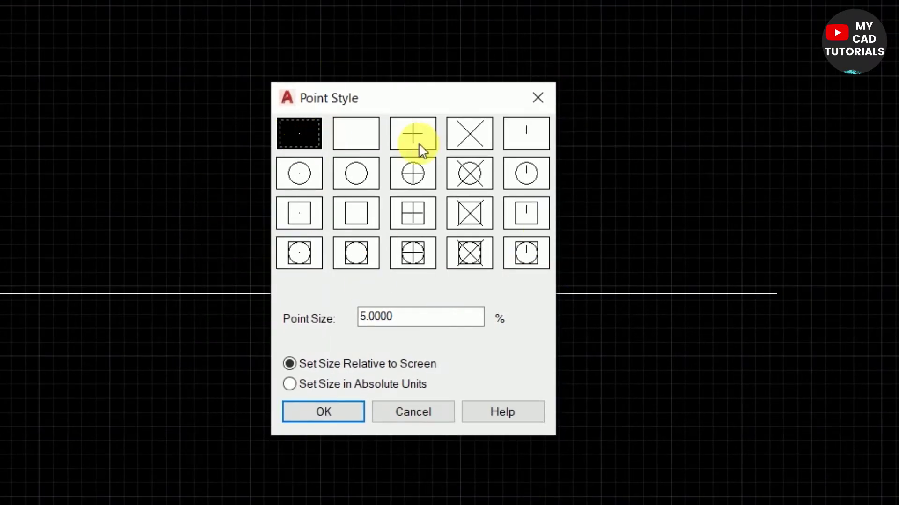
{"action": "left_click", "coordinate": [468, 172]}
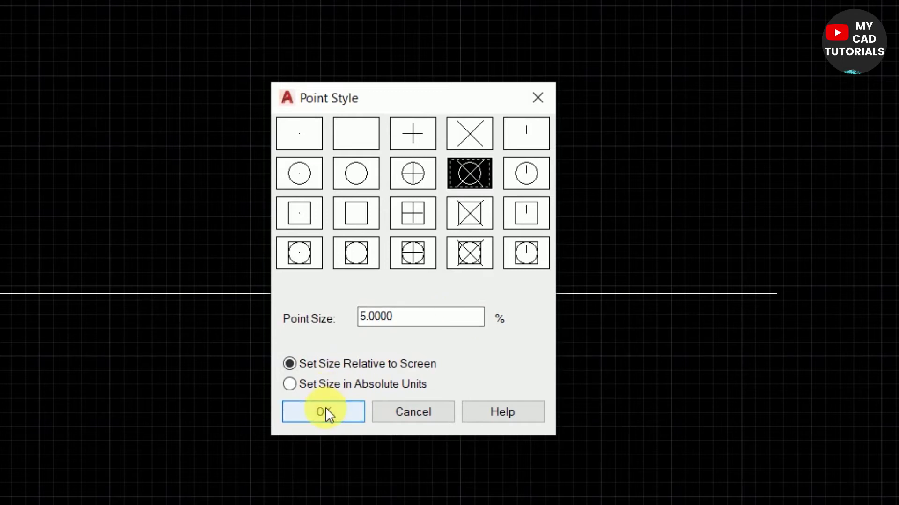
{"action": "left_click", "coordinate": [355, 399]}
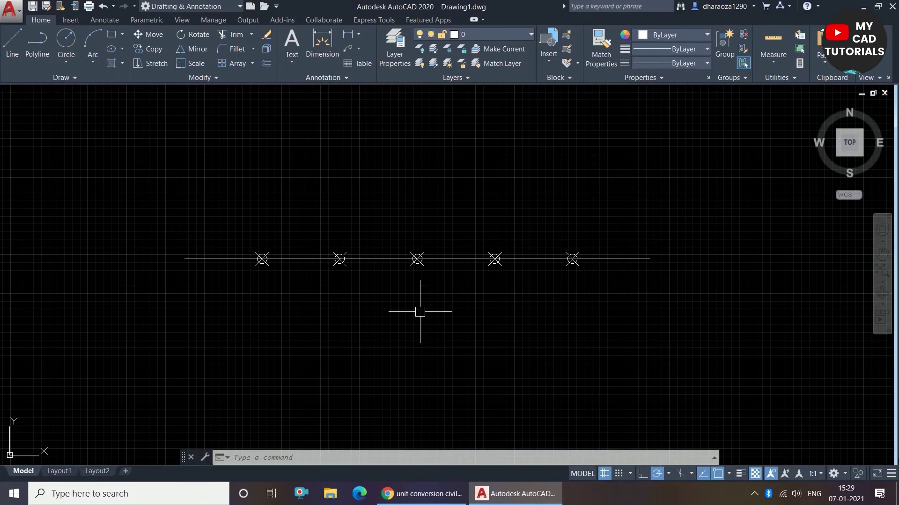
Clear the divided line from the drawing and expand the Draw panel slide-out.
{"action": "scroll", "coordinate": [397, 292], "scroll_direction": "down", "scroll_amount": 2}
{"action": "scroll", "coordinate": [424, 265], "scroll_direction": "up", "scroll_amount": 4}
{"action": "scroll", "coordinate": [380, 265], "scroll_direction": "down", "scroll_amount": 2}
{"action": "scroll", "coordinate": [230, 267], "scroll_direction": "up", "scroll_amount": 2}
{"action": "scroll", "coordinate": [232, 267], "scroll_direction": "down", "scroll_amount": 2}
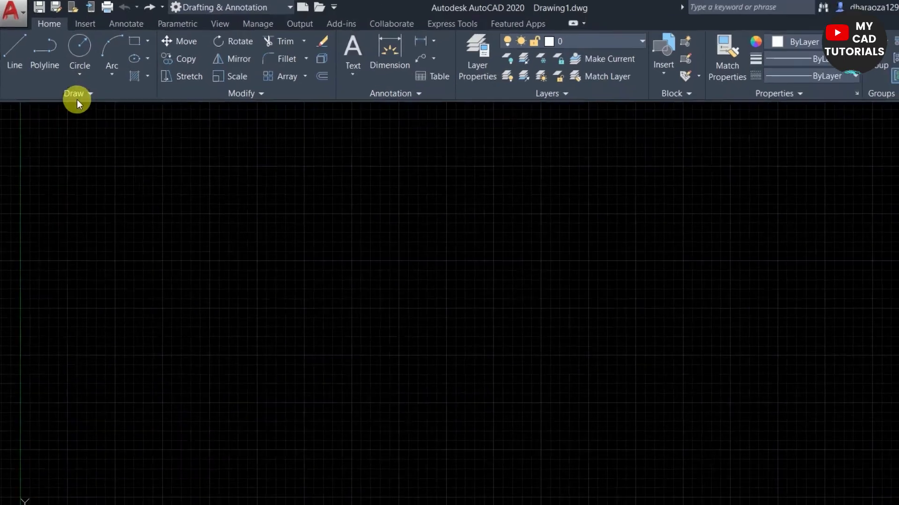
{"action": "left_click", "coordinate": [83, 96]}
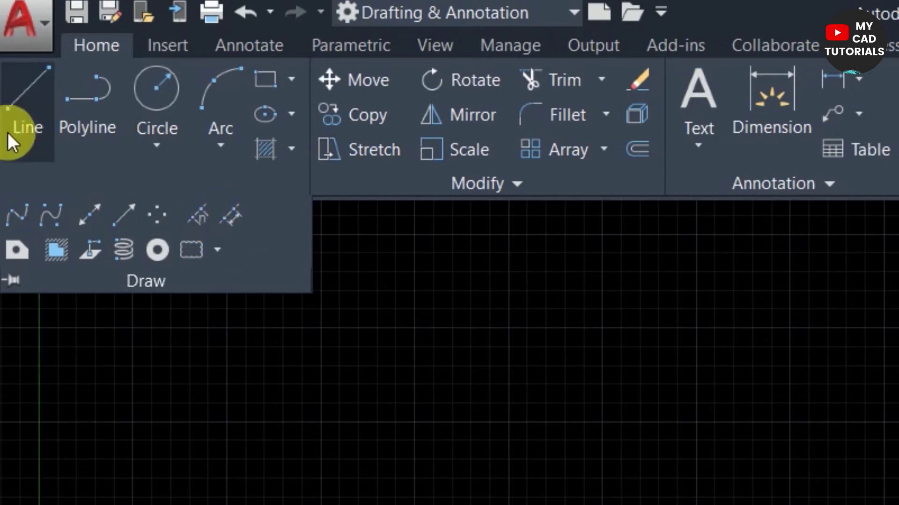
Draw a new horizontal line 30 units long.
{"action": "left_click", "coordinate": [17, 93]}
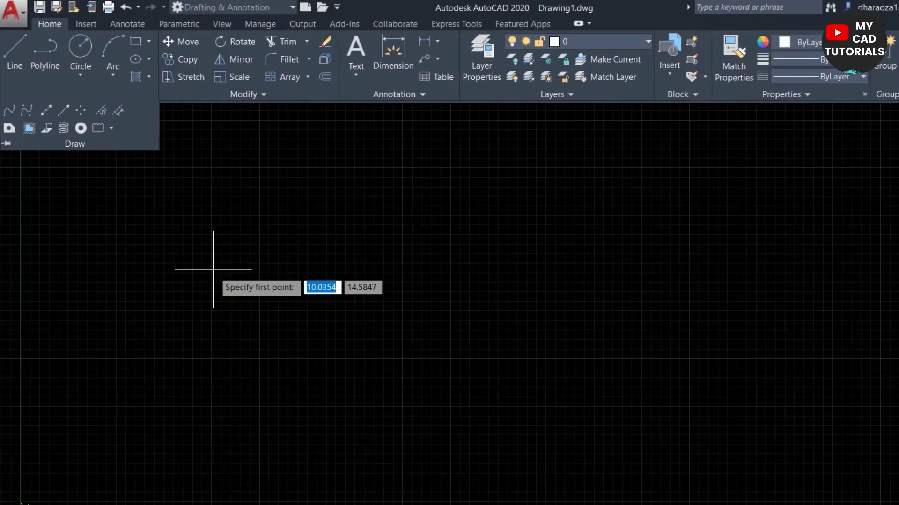
{"action": "left_click", "coordinate": [213, 269]}
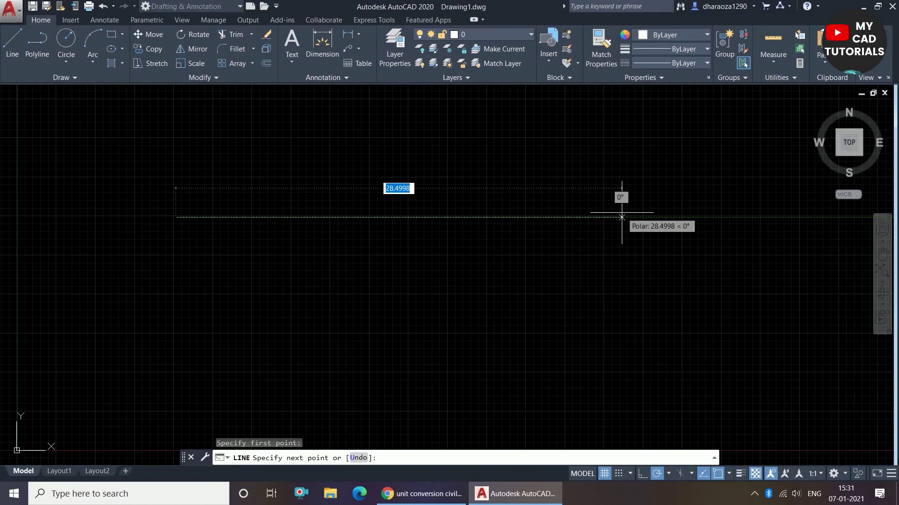
{"action": "type", "text": "30"}
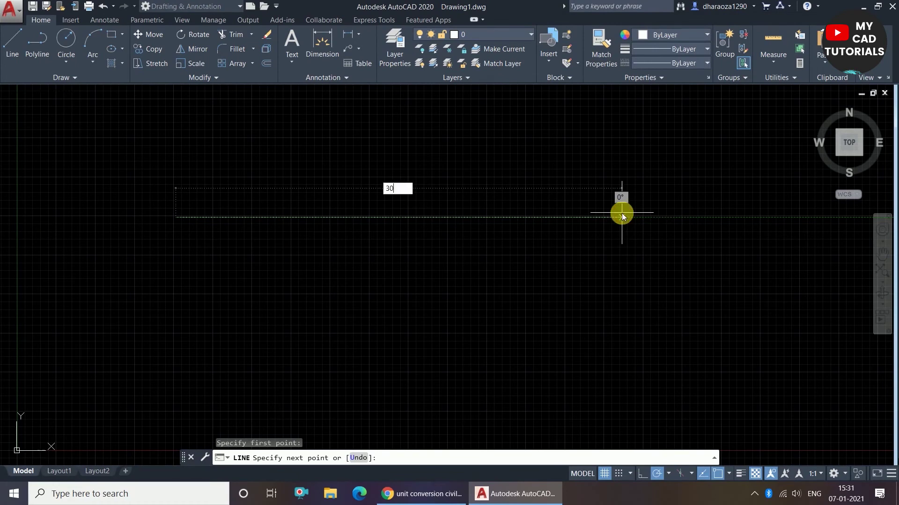
{"action": "key", "text": "Return"}
{"action": "key", "text": "Escape"}
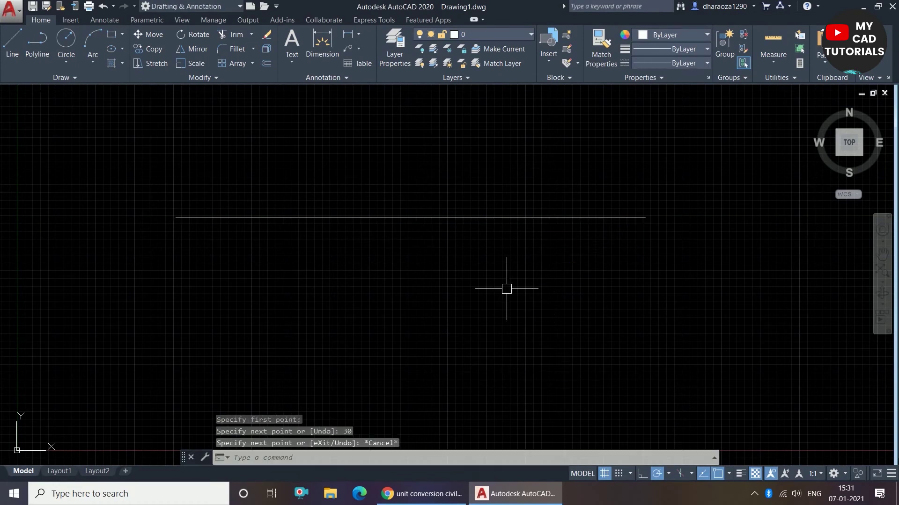
{"action": "scroll", "coordinate": [441, 311], "scroll_direction": "down", "scroll_amount": 2}
{"action": "scroll", "coordinate": [471, 245], "scroll_direction": "up", "scroll_amount": 2}
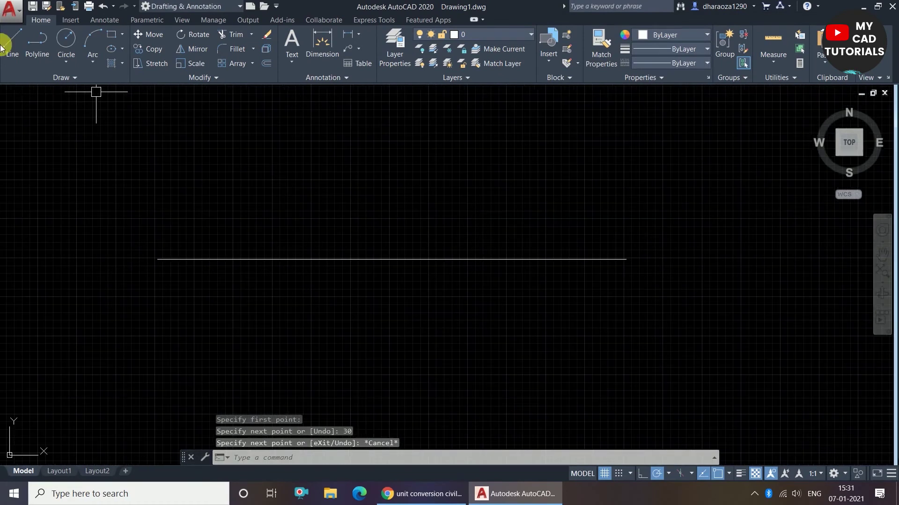
Start MEASURE with the ME alias and select the 30-unit line.
{"action": "left_click", "coordinate": [51, 76]}
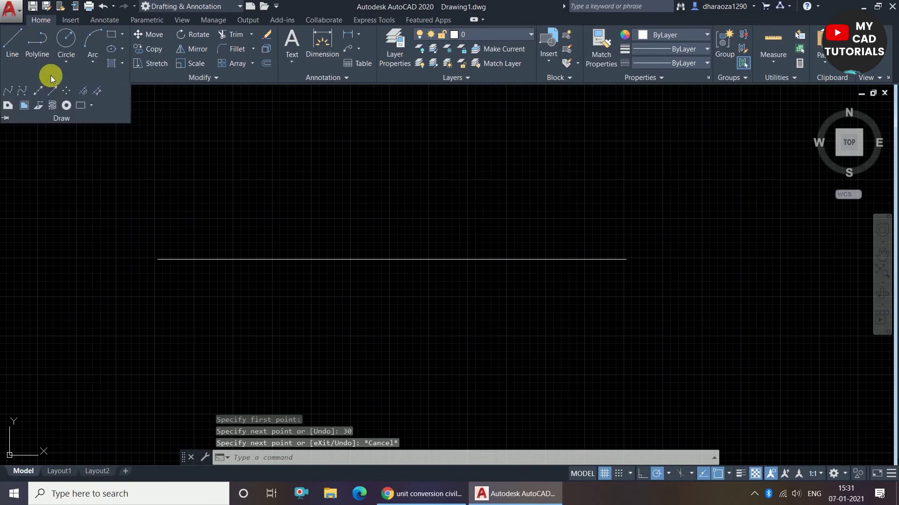
{"action": "left_click", "coordinate": [98, 96]}
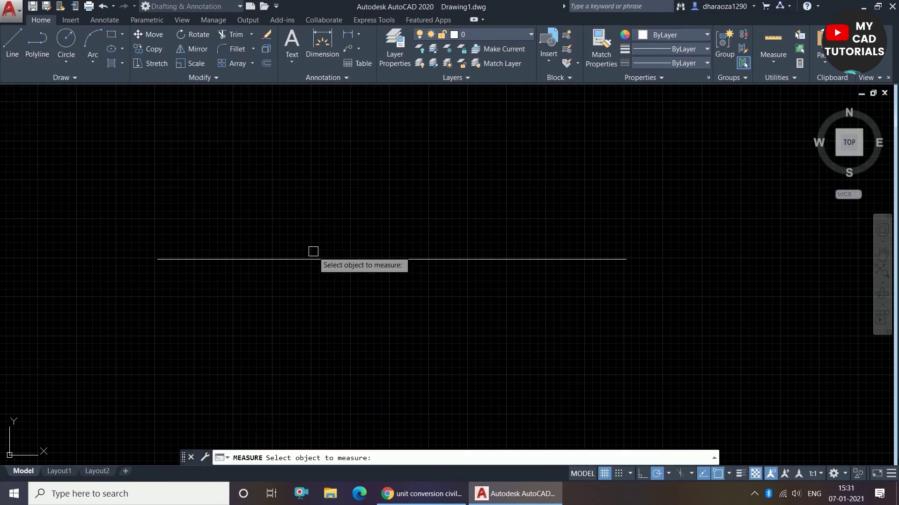
{"action": "key", "text": "Escape"}
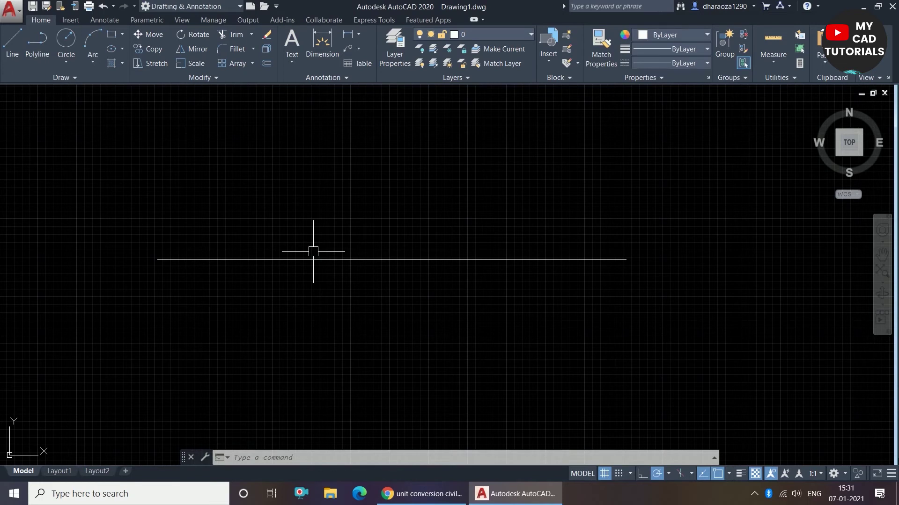
{"action": "type", "text": "me"}
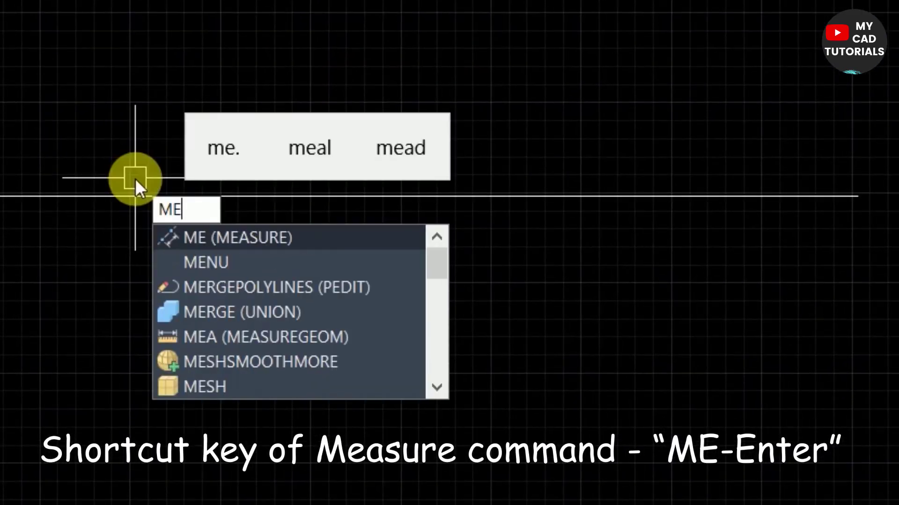
{"action": "key", "text": "Return"}
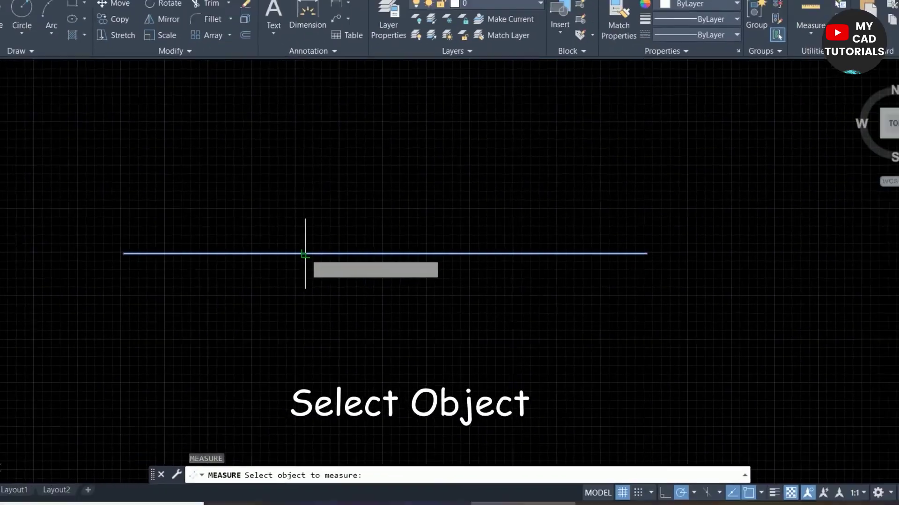
{"action": "left_click", "coordinate": [305, 254]}
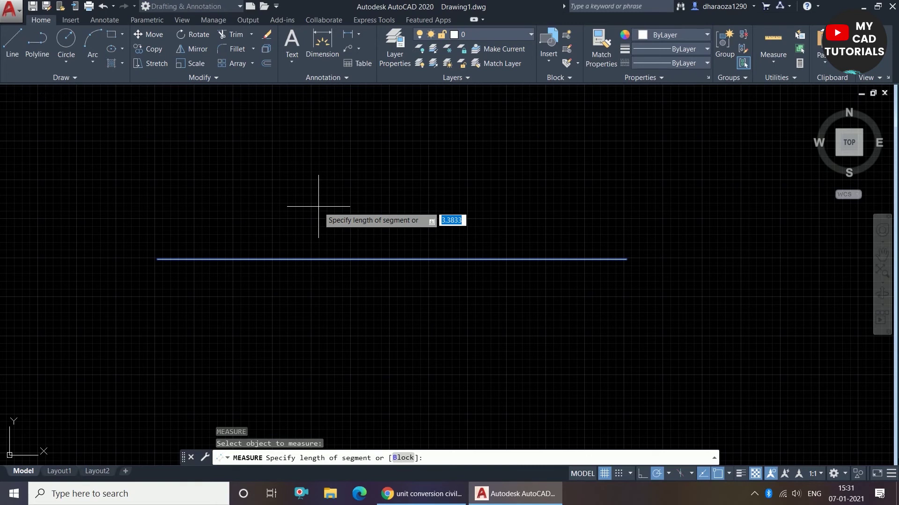
Place points every 6 units along the line and set the point style to plain X.
{"action": "type", "text": "6"}
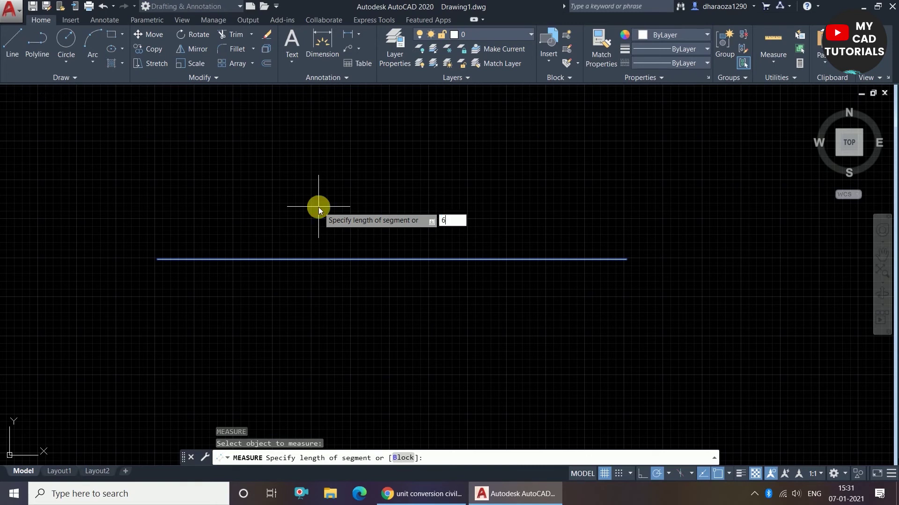
{"action": "key", "text": "Return"}
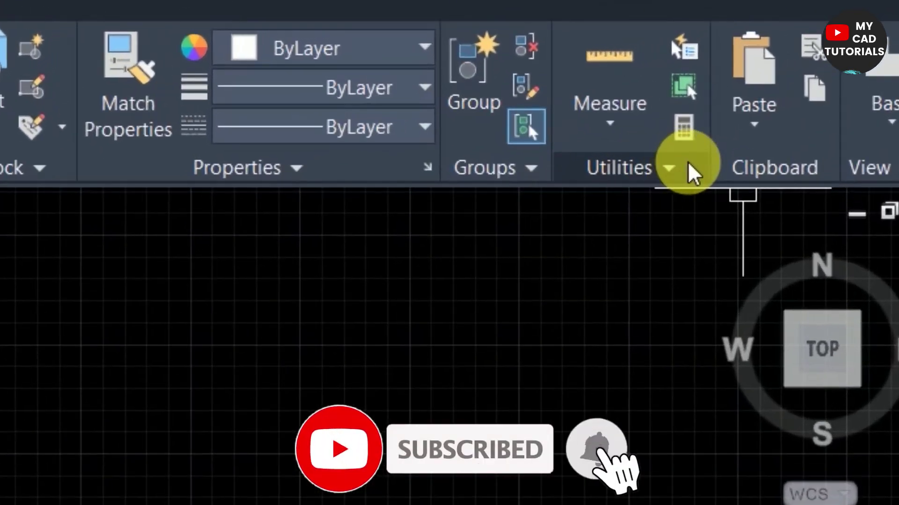
{"action": "left_click", "coordinate": [667, 160]}
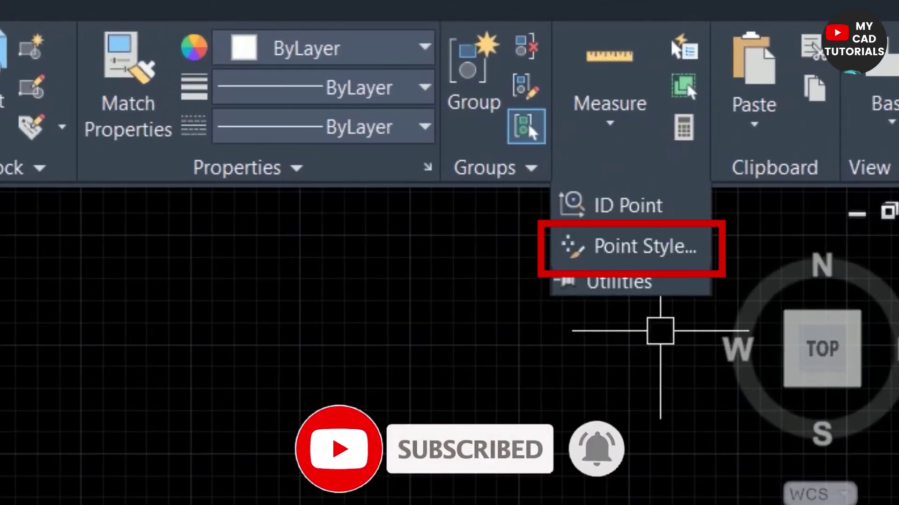
{"action": "left_click", "coordinate": [608, 251]}
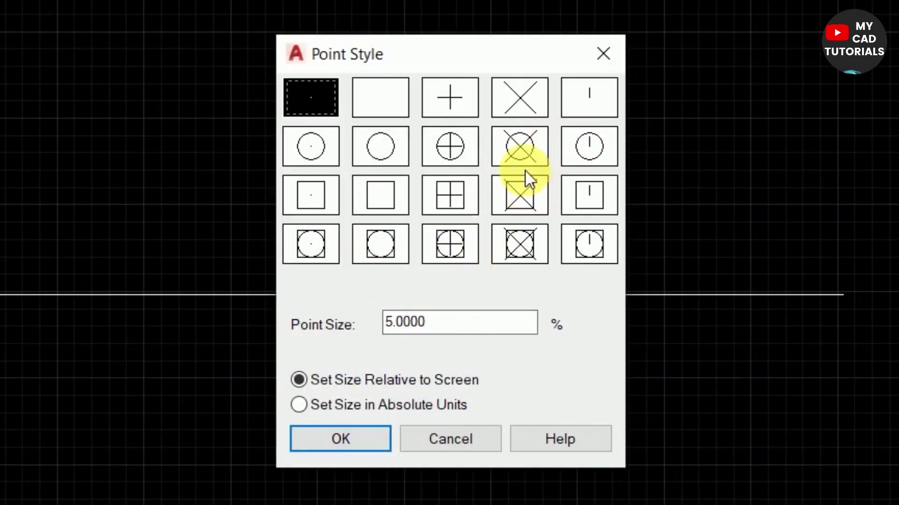
{"action": "left_click", "coordinate": [519, 110]}
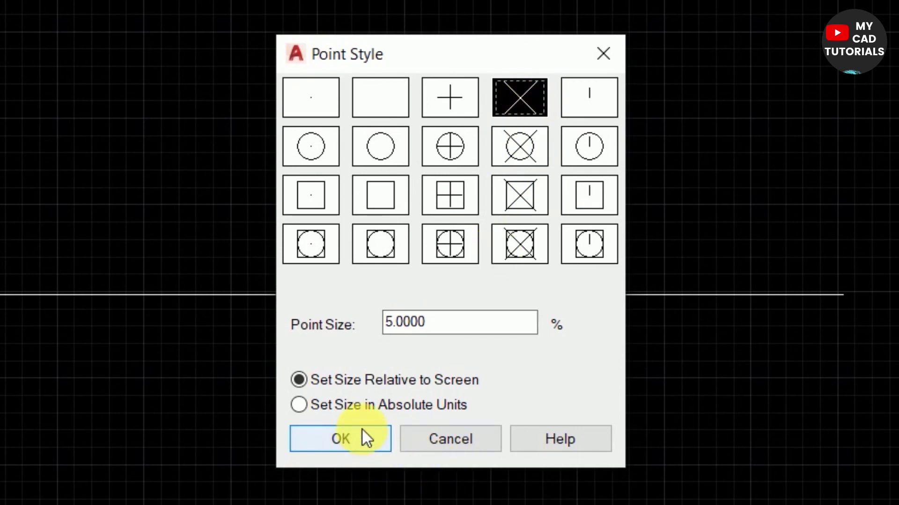
{"action": "left_click", "coordinate": [362, 433]}
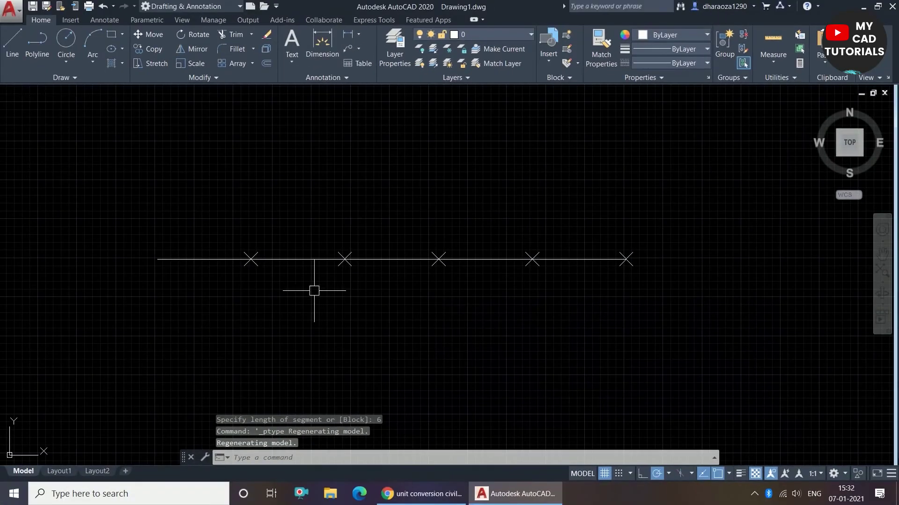
Add a 6.0000 linear dimension above the line, from its left end to the first X marker.
{"action": "scroll", "coordinate": [192, 275], "scroll_direction": "up", "scroll_amount": 2}
{"action": "scroll", "coordinate": [240, 261], "scroll_direction": "up", "scroll_amount": 2}
{"action": "scroll", "coordinate": [339, 239], "scroll_direction": "down", "scroll_amount": 4}
{"action": "scroll", "coordinate": [187, 254], "scroll_direction": "up", "scroll_amount": 2}
{"action": "scroll", "coordinate": [125, 265], "scroll_direction": "up", "scroll_amount": 4}
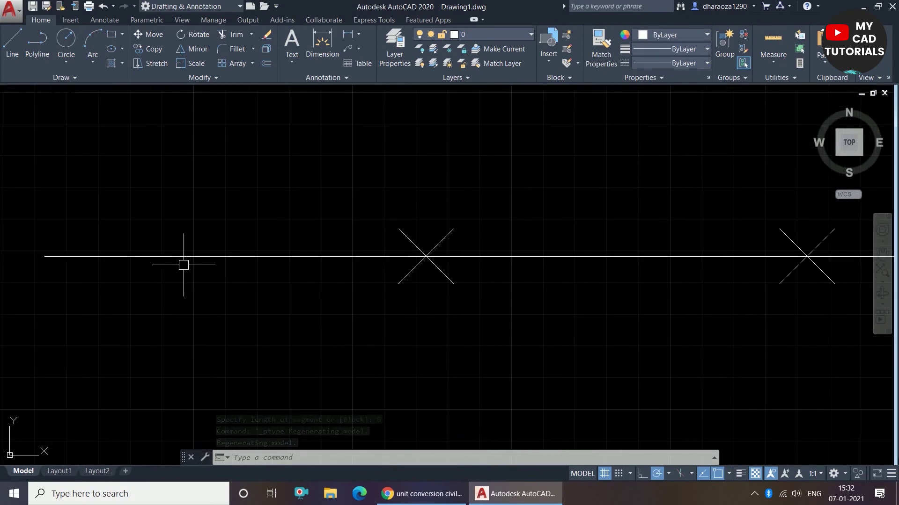
{"action": "scroll", "coordinate": [318, 255], "scroll_direction": "down", "scroll_amount": 6}
{"action": "scroll", "coordinate": [302, 261], "scroll_direction": "up", "scroll_amount": 2}
{"action": "scroll", "coordinate": [299, 262], "scroll_direction": "down", "scroll_amount": 2}
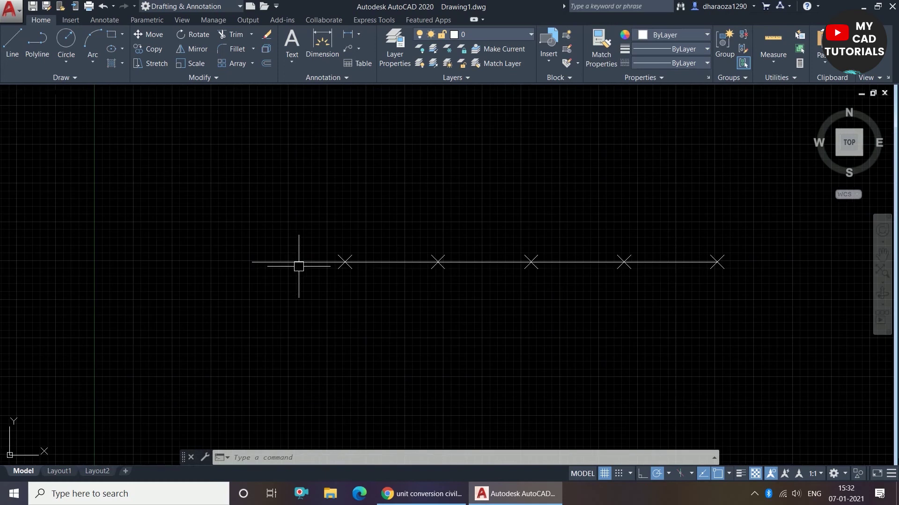
{"action": "scroll", "coordinate": [279, 257], "scroll_direction": "up", "scroll_amount": 3}
{"action": "left_click", "coordinate": [314, 38]}
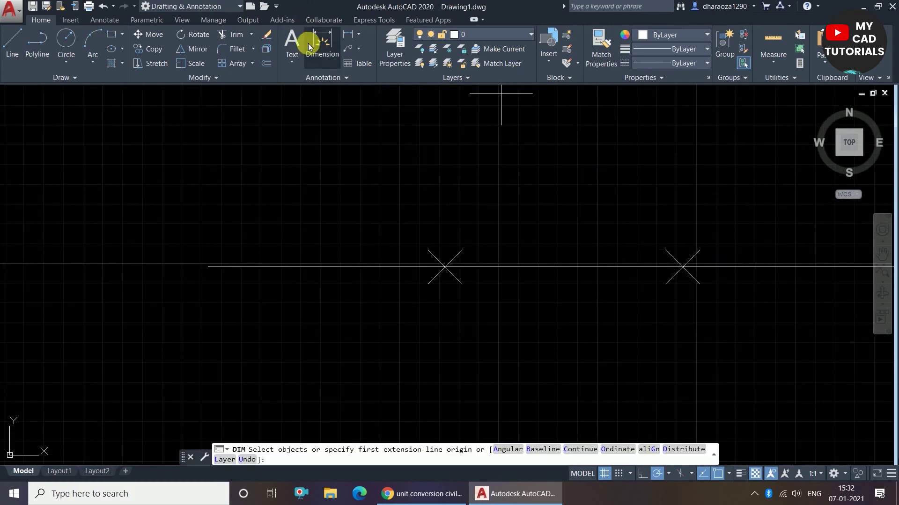
{"action": "left_click", "coordinate": [209, 266]}
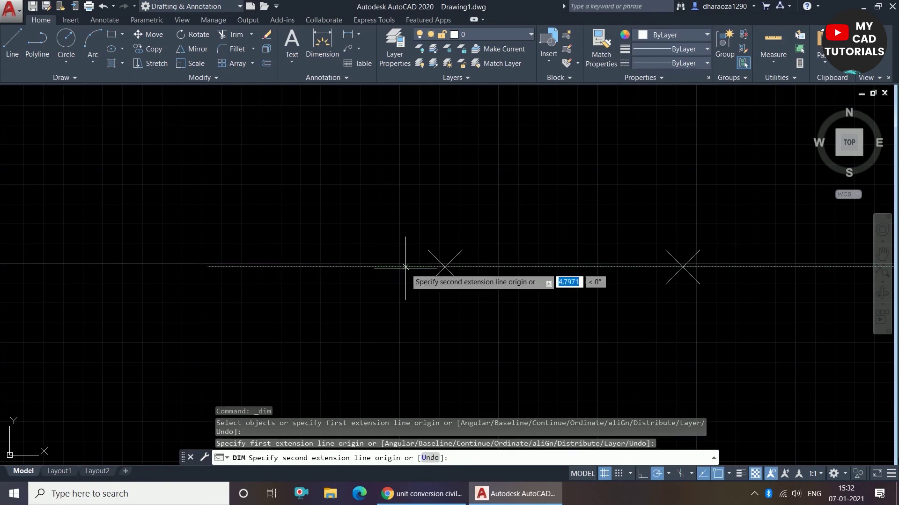
{"action": "left_click", "coordinate": [445, 267]}
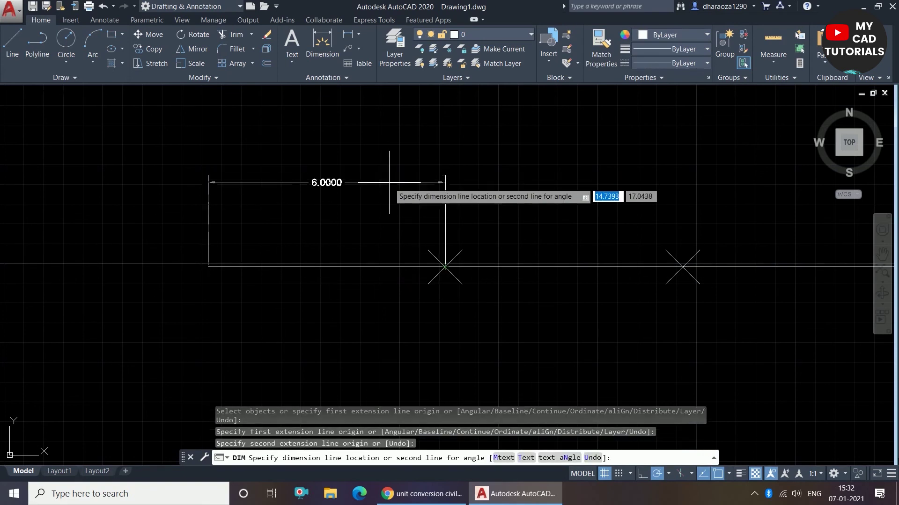
{"action": "left_click", "coordinate": [390, 181]}
{"action": "scroll", "coordinate": [192, 295], "scroll_direction": "down", "scroll_amount": 2}
{"action": "scroll", "coordinate": [185, 285], "scroll_direction": "down", "scroll_amount": 2}
{"action": "scroll", "coordinate": [270, 296], "scroll_direction": "up", "scroll_amount": 2}
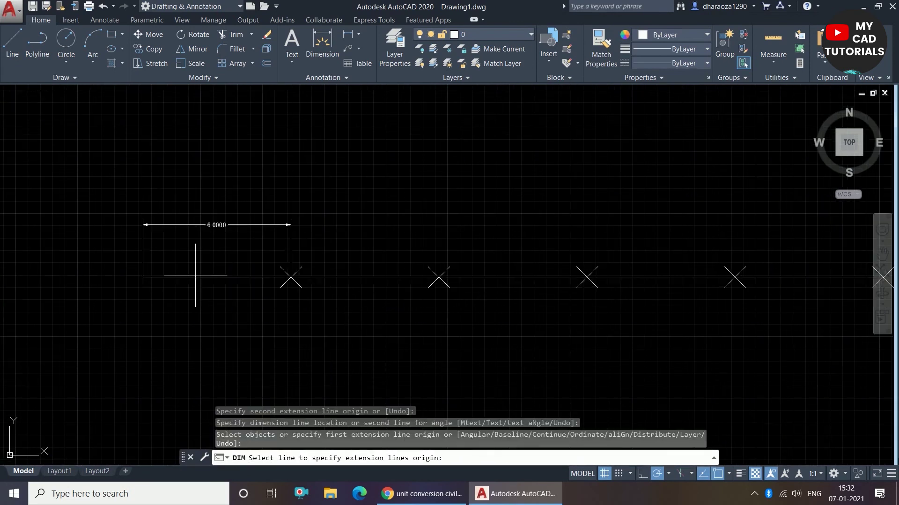
{"action": "scroll", "coordinate": [188, 269], "scroll_direction": "down", "scroll_amount": 2}
{"action": "scroll", "coordinate": [206, 234], "scroll_direction": "up", "scroll_amount": 4}
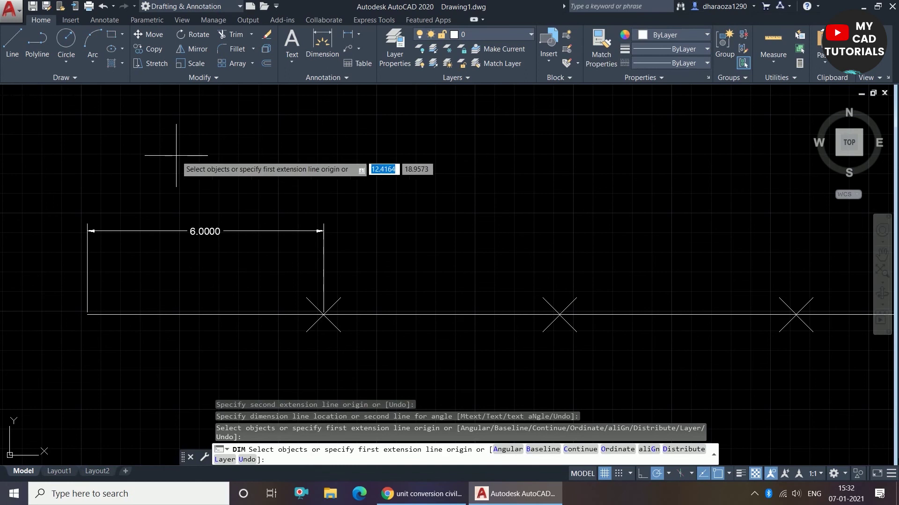
{"action": "scroll", "coordinate": [168, 234], "scroll_direction": "down", "scroll_amount": 2}
{"action": "scroll", "coordinate": [321, 290], "scroll_direction": "down", "scroll_amount": 2}
{"action": "scroll", "coordinate": [401, 290], "scroll_direction": "up", "scroll_amount": 2}
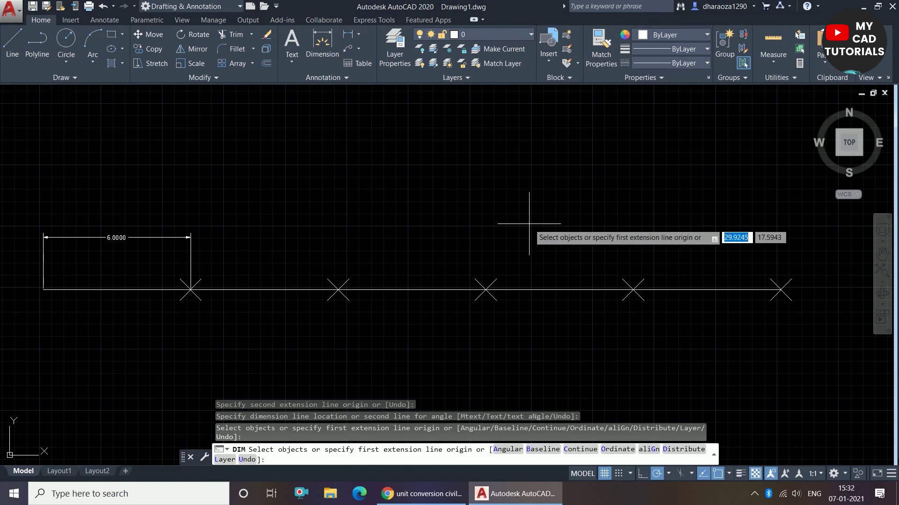
{"action": "key", "text": "Escape"}
Adjust the zoom and expand the Draw panel slide-out.
{"action": "scroll", "coordinate": [402, 216], "scroll_direction": "down", "scroll_amount": 3}
{"action": "scroll", "coordinate": [387, 211], "scroll_direction": "up", "scroll_amount": 2}
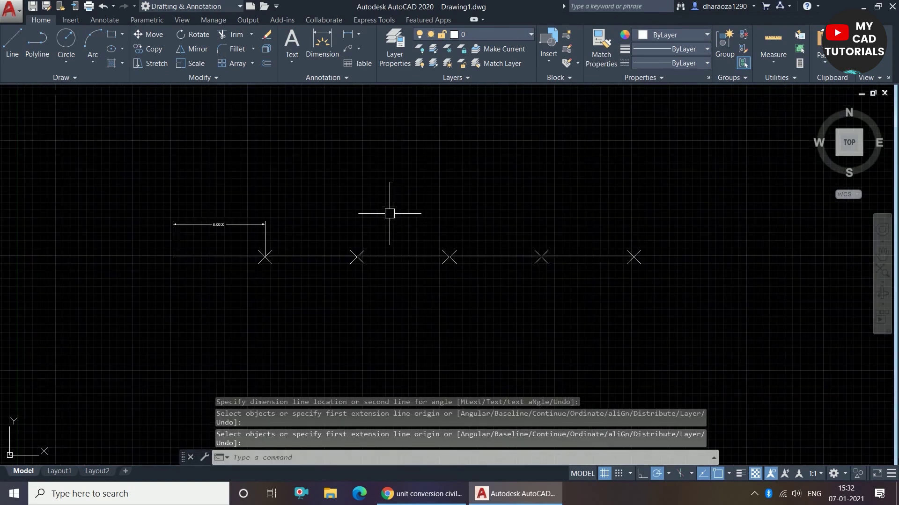
{"action": "left_click", "coordinate": [61, 77]}
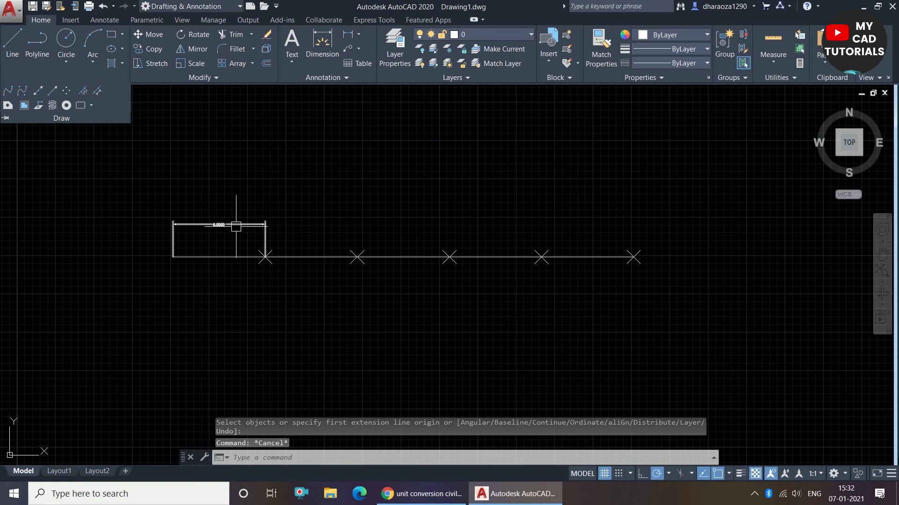
{"action": "scroll", "coordinate": [199, 231], "scroll_direction": "up", "scroll_amount": 2}
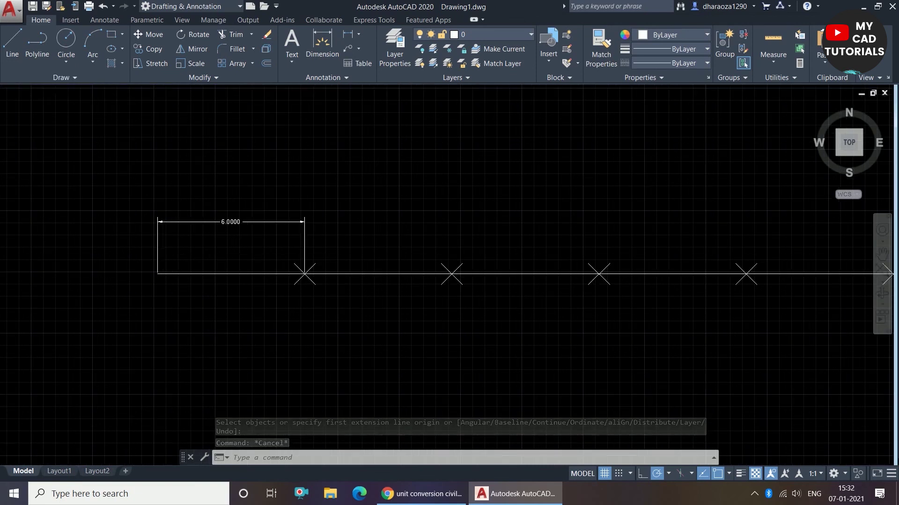
{"action": "scroll", "coordinate": [148, 204], "scroll_direction": "down", "scroll_amount": 2}
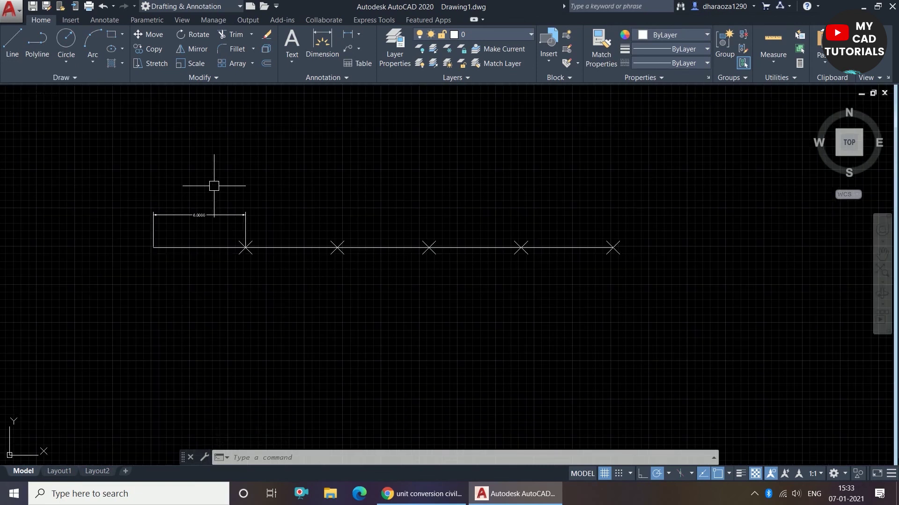